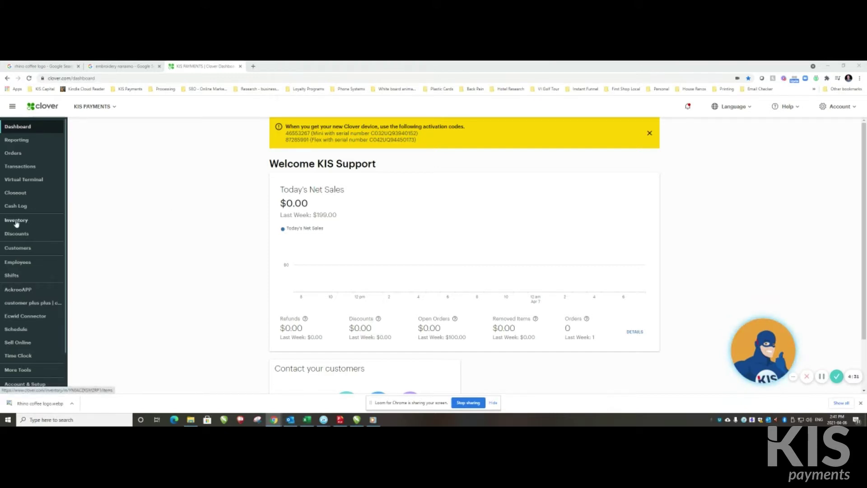
Step: Open the empty Inventory > Items page and start a new item form
left_click(17, 222)
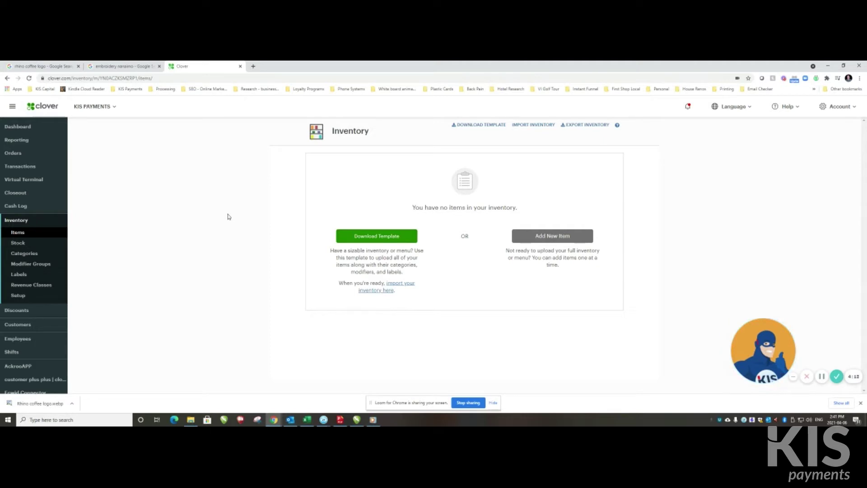
left_click(554, 239)
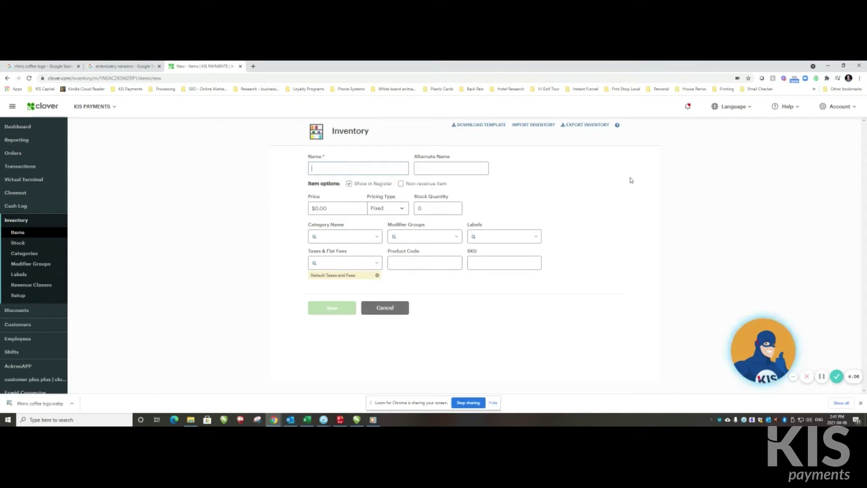
Step: Name the new item 'Test Item - Fixed' and select its price field
type("Te")
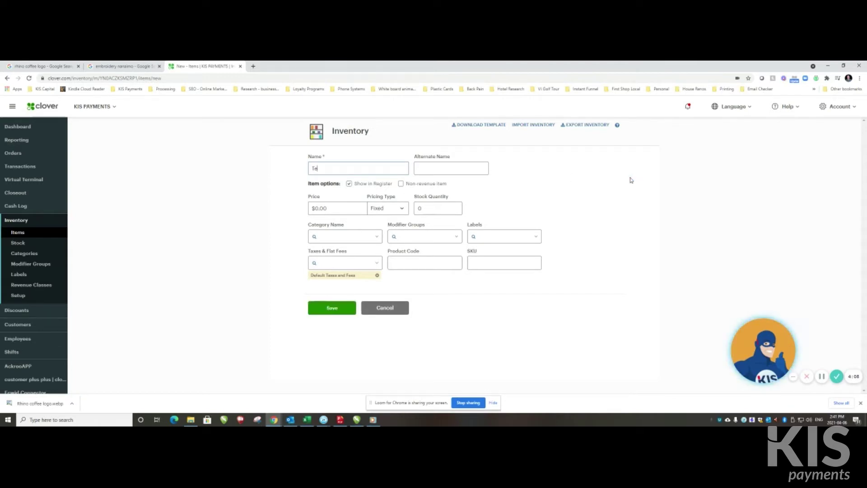
type("st items")
key("BackSpace")
type("- Fixed")
left_click(437, 174)
left_click(331, 208)
Step: Set the item's price to 10 and its stock quantity to 50
type("10")
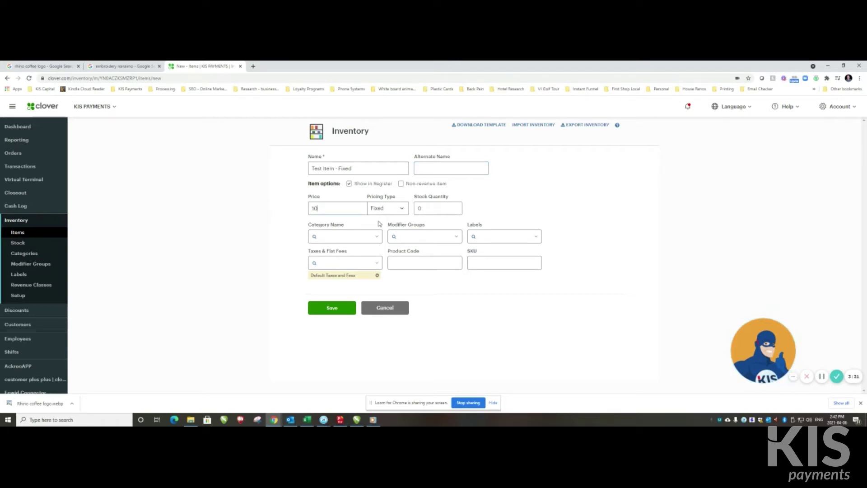
left_click(437, 208)
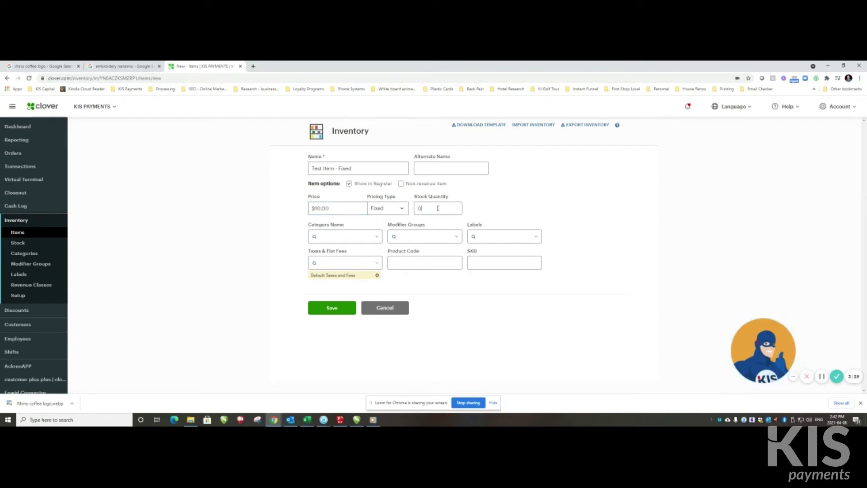
double_click(428, 205)
type("50")
Step: Create a new category named 'Test Items' and assign it to the item
left_click(377, 237)
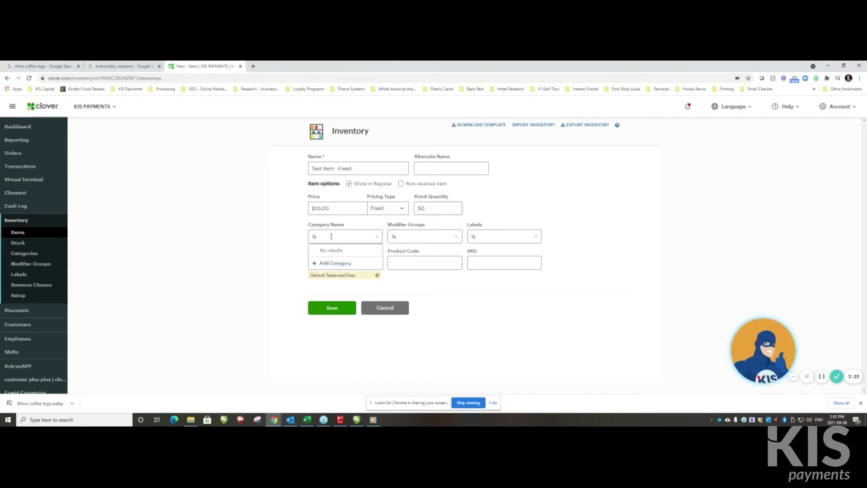
left_click(258, 264)
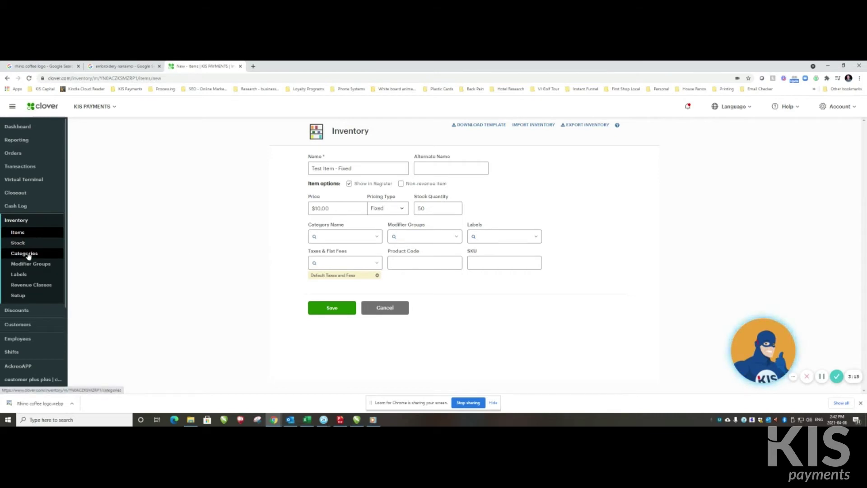
left_click(378, 237)
left_click(341, 263)
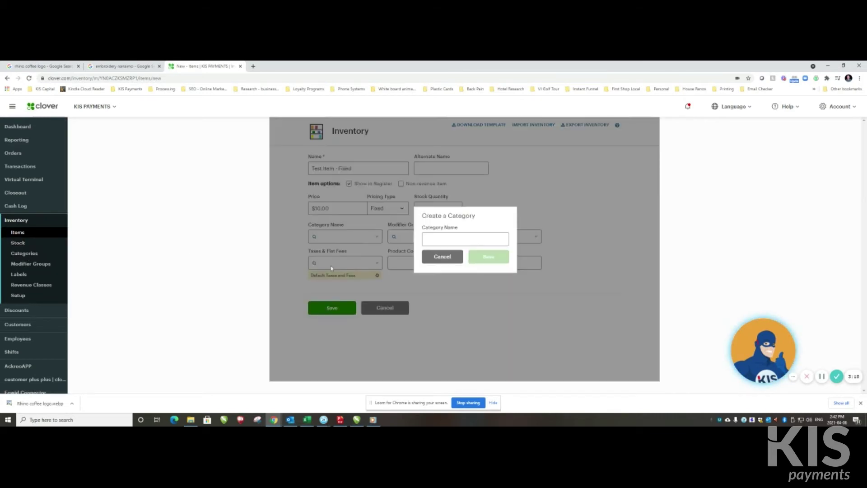
left_click(467, 242)
type("Te")
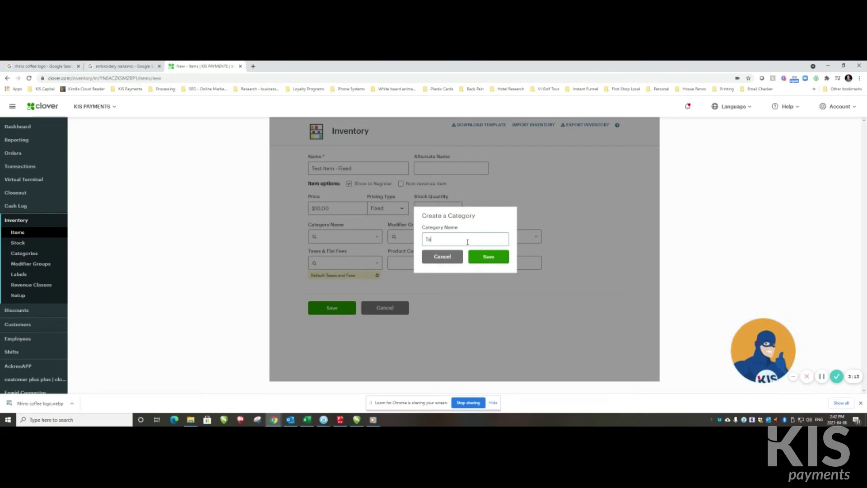
type("st Items")
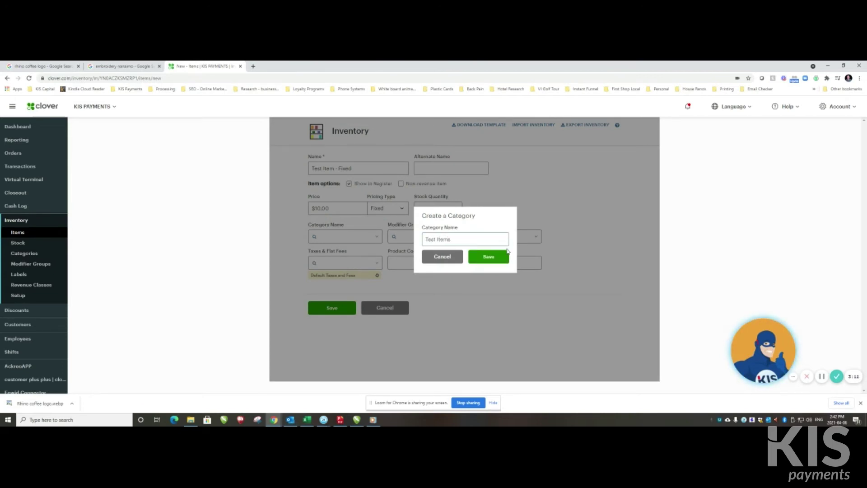
left_click(503, 256)
left_click(456, 239)
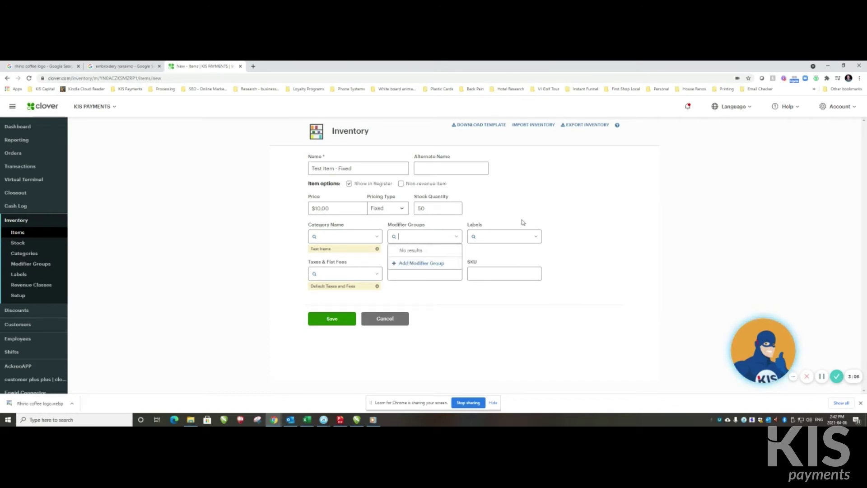
Step: Check the Modifier Groups and Labels options, leaving both unchanged
left_click(533, 209)
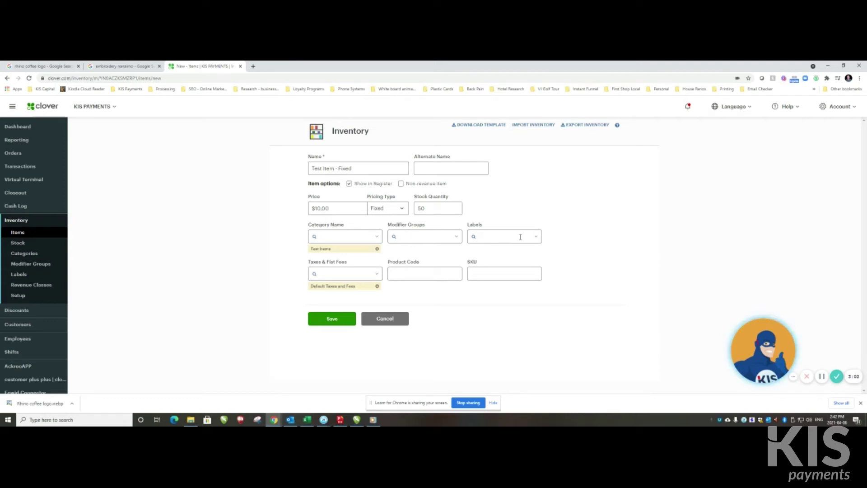
left_click(536, 236)
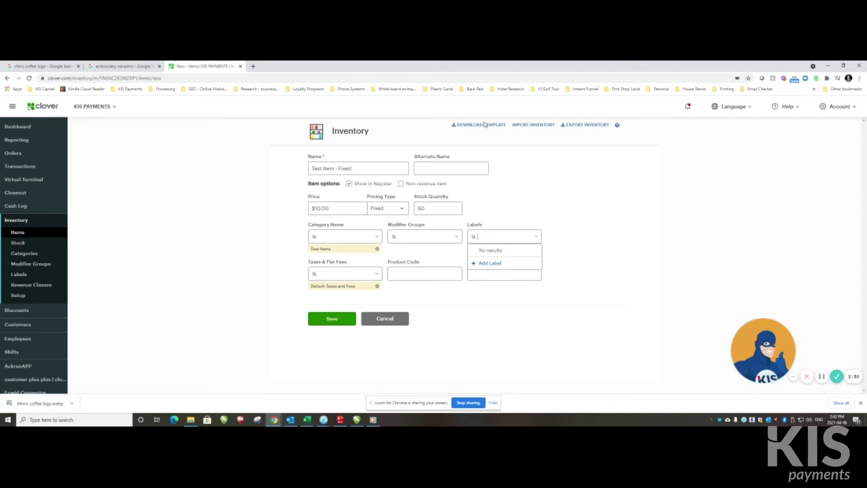
left_click(412, 291)
Step: Set Taxes & Flat Fees to No Tax and save Test Item - Fixed
left_click(377, 276)
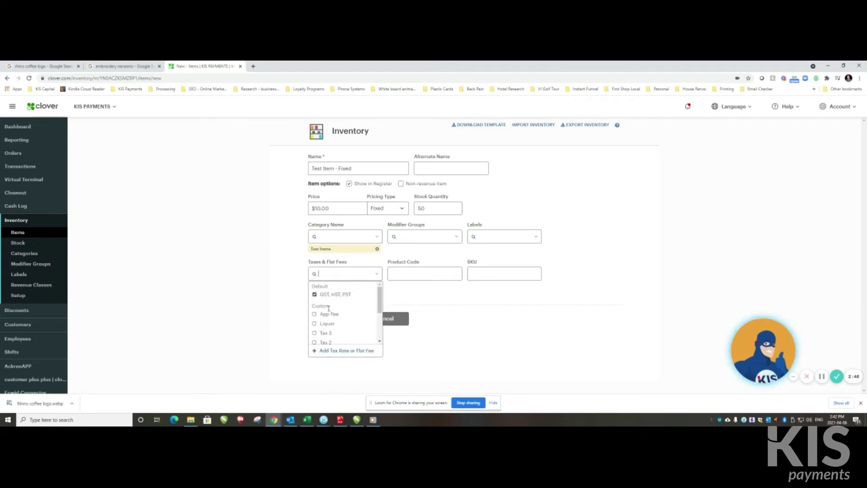
left_click_drag(378, 297, 382, 326)
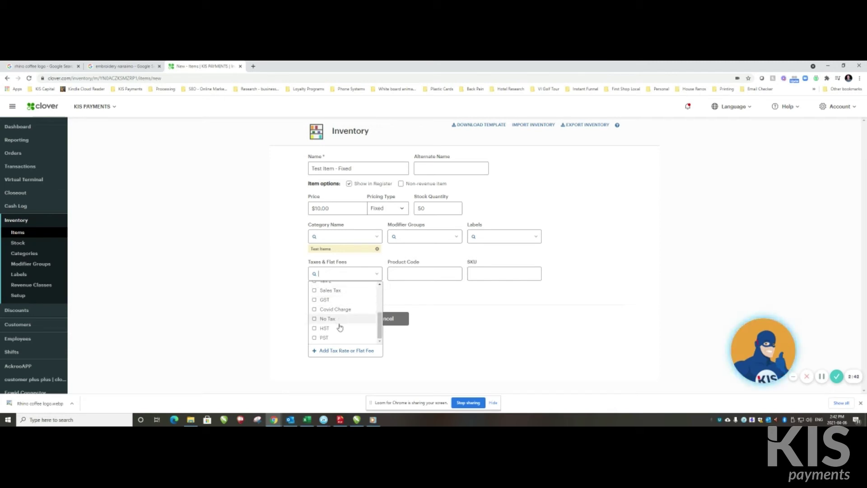
left_click_drag(380, 332, 379, 326)
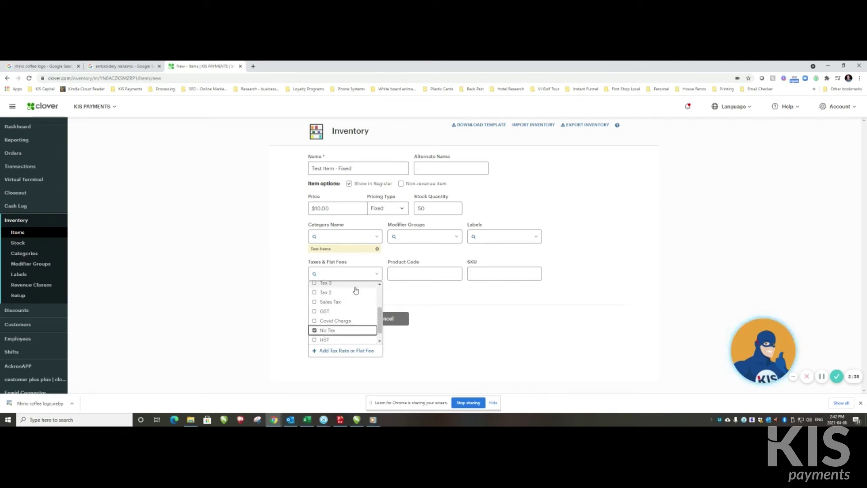
left_click(315, 331)
left_click(433, 308)
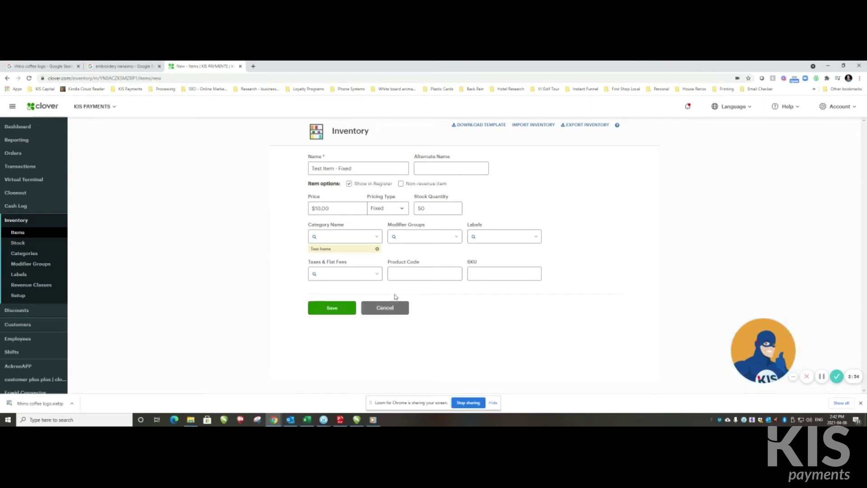
left_click(429, 277)
left_click(330, 309)
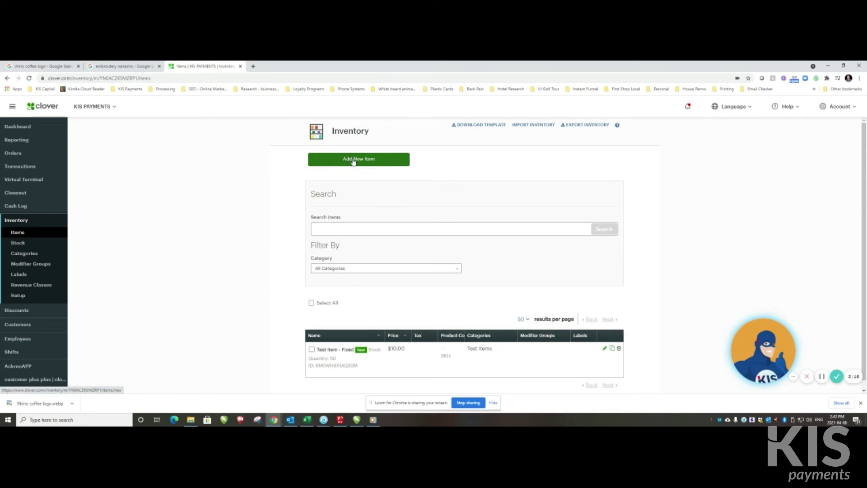
Step: Start a second item named 'Test Unit - Variable' and move to its pricing type
left_click(369, 162)
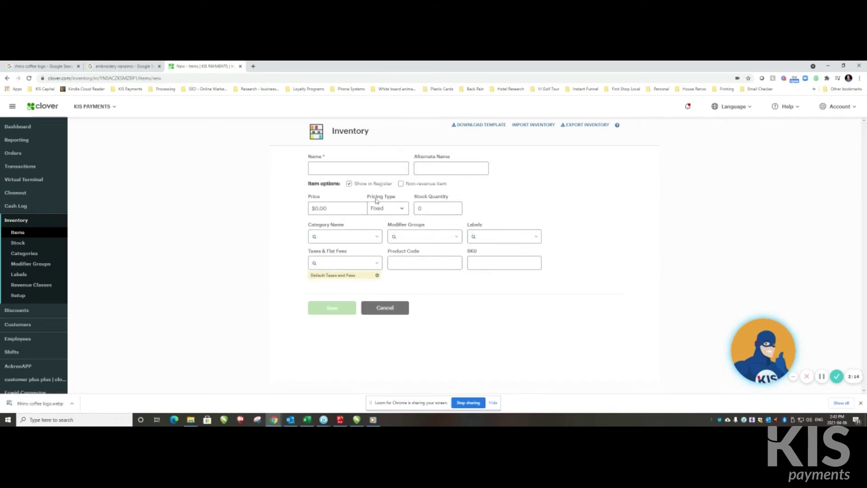
type("Test")
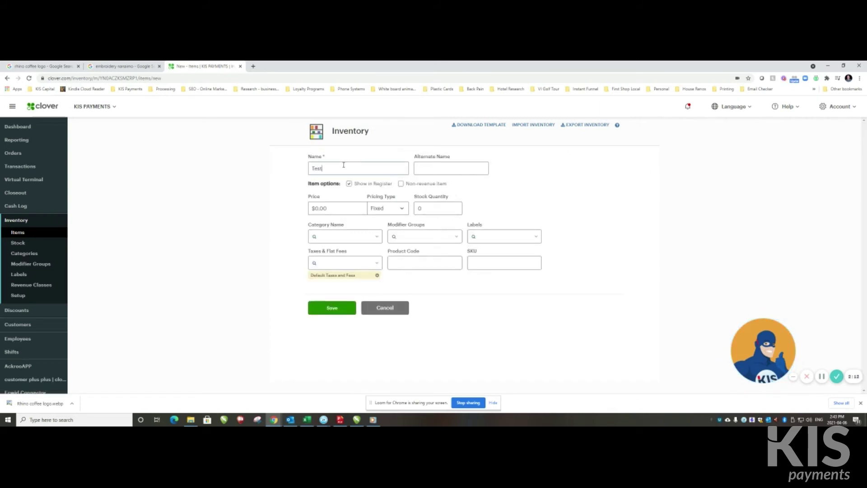
type(" Unit - Variable")
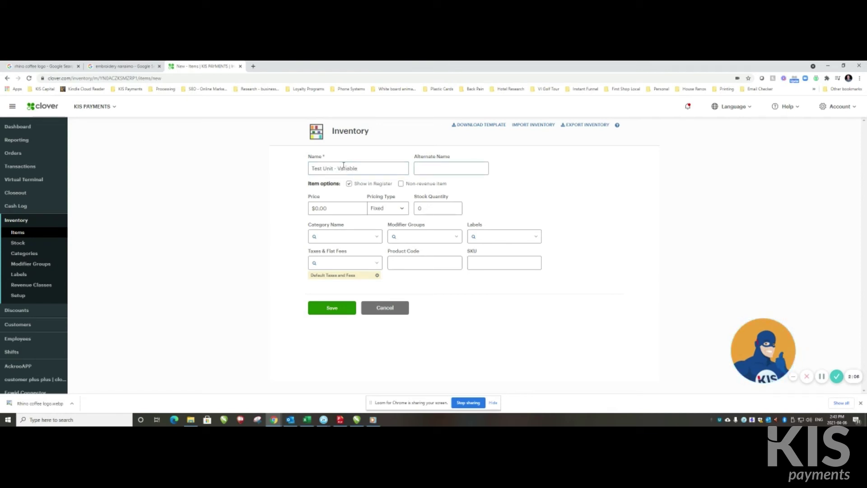
key("Tab")
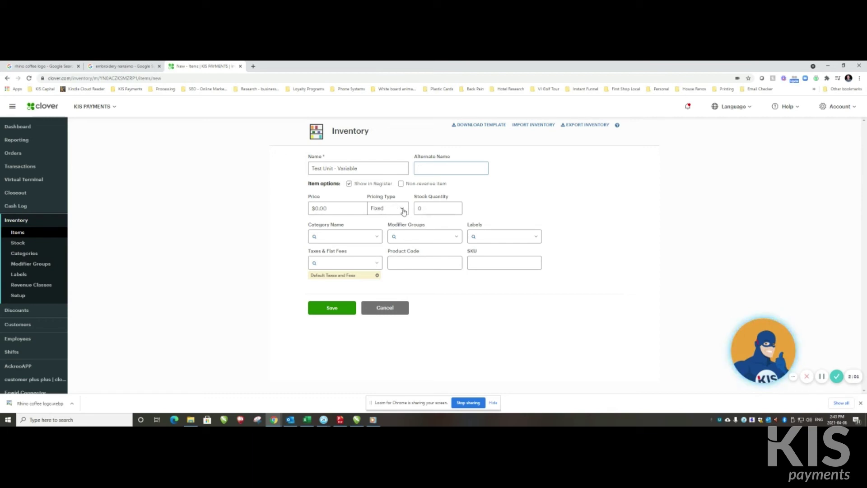
left_click(403, 211)
Step: Make Test Unit - Variable variable-priced with no stock quantity, in Test Items, and save it
left_click(380, 232)
type("50")
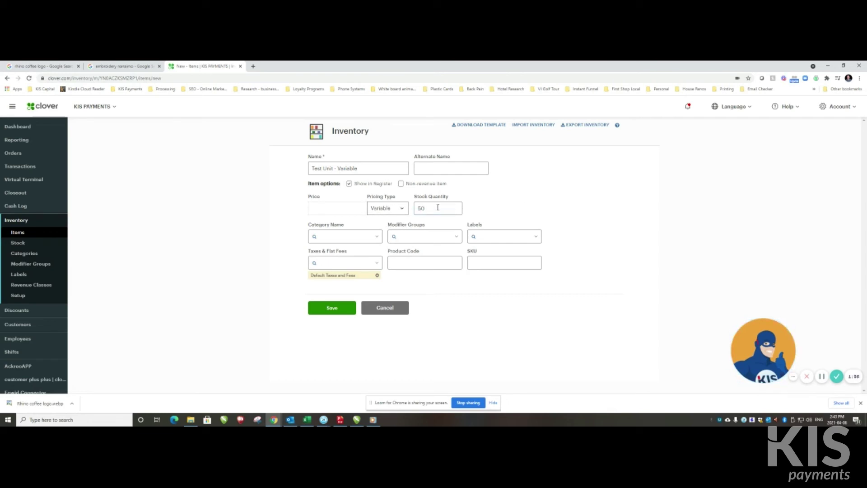
key("BackSpace")
left_click(354, 237)
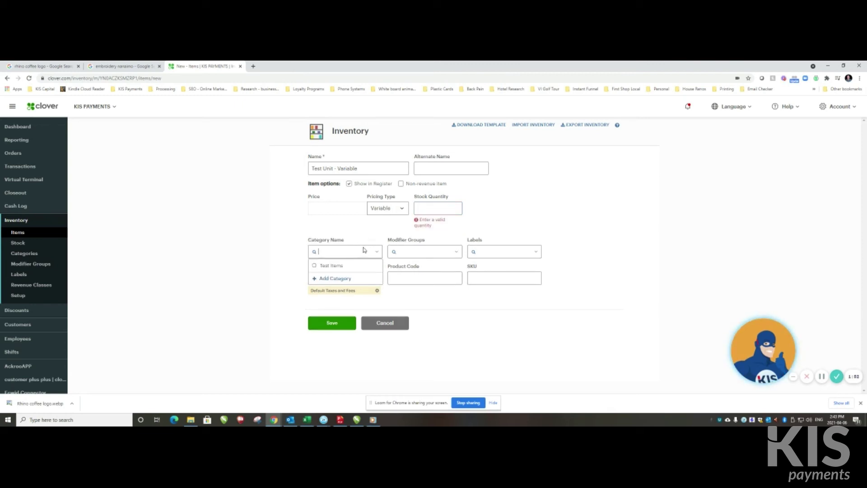
left_click(327, 266)
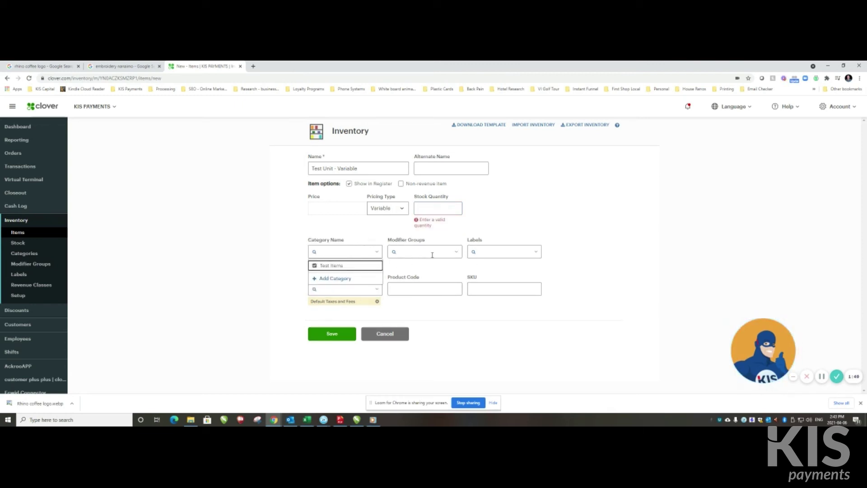
left_click(446, 316)
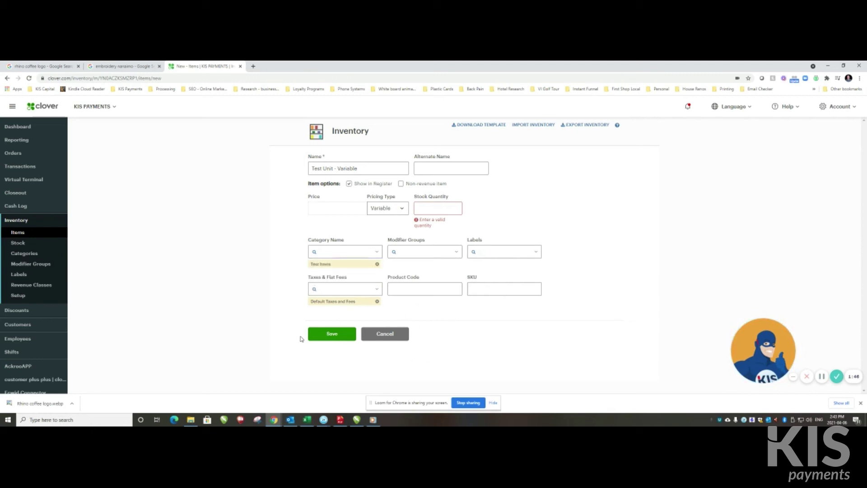
left_click(324, 334)
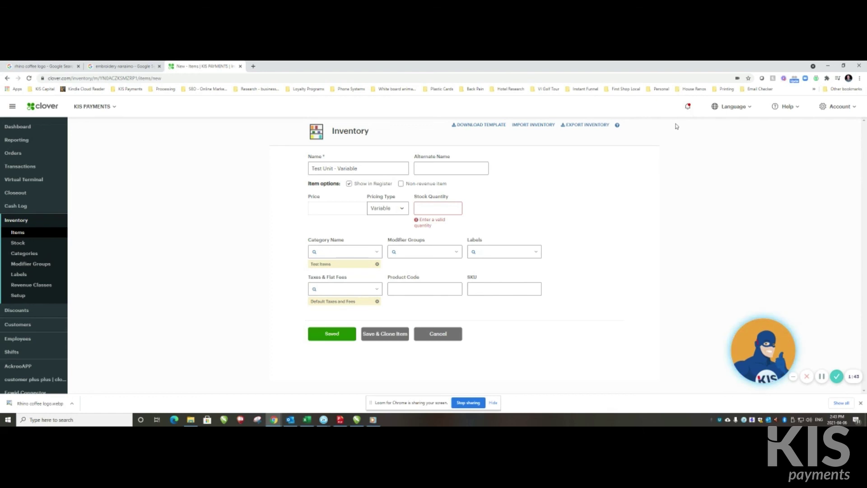